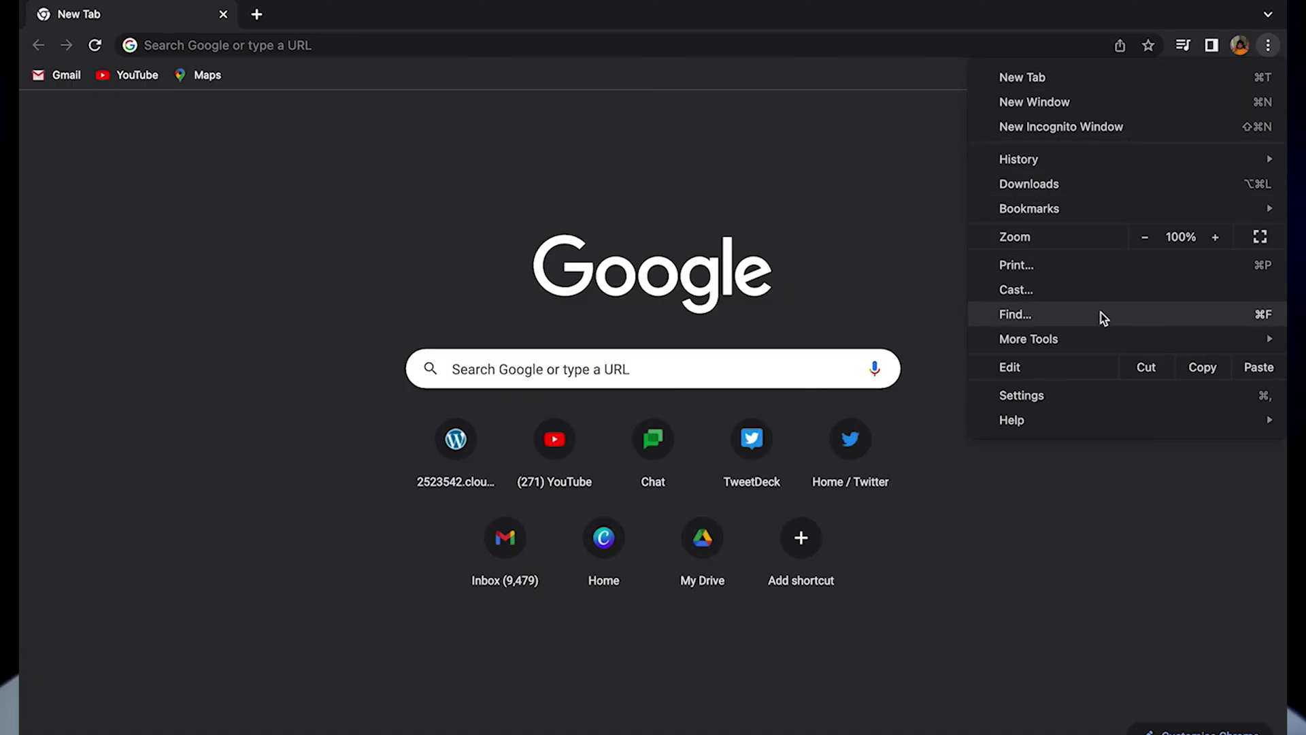
In Chrome, go to Settings > Privacy and security > Clear browsing data
{"action": "left_click", "coordinate": [1083, 393]}
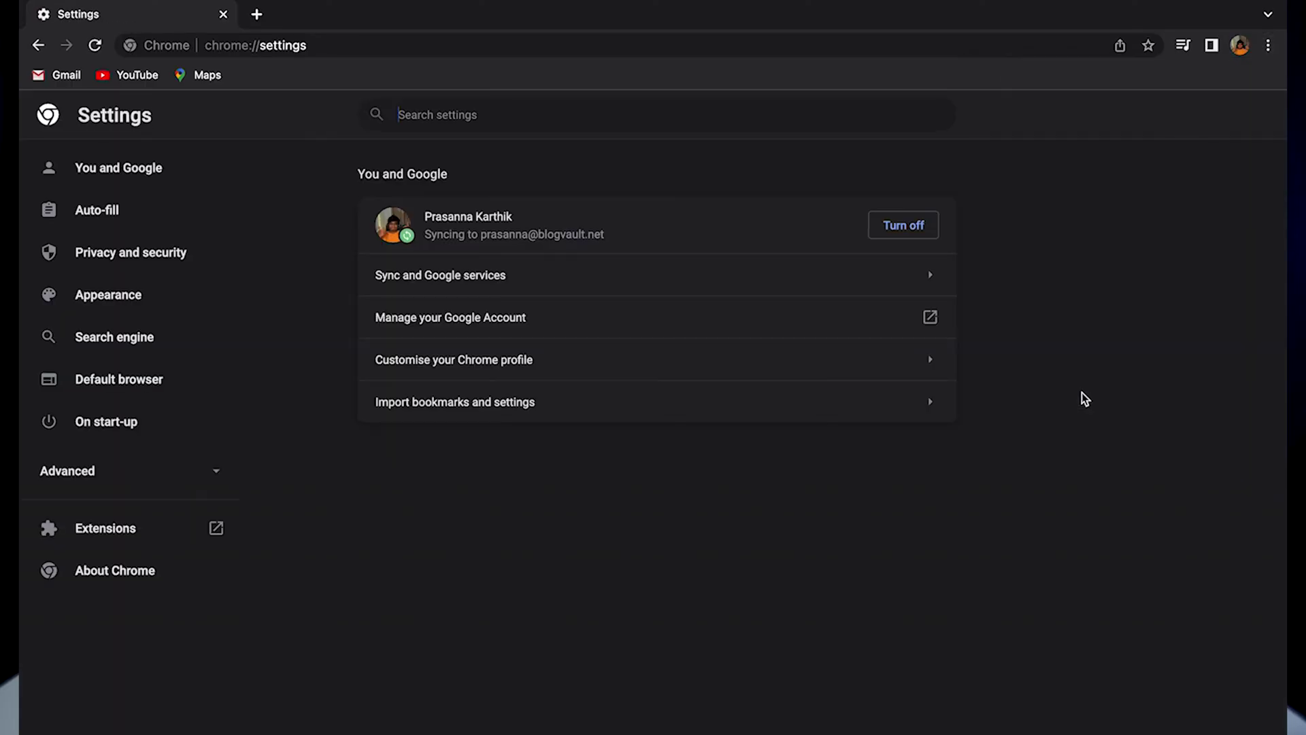
{"action": "left_click", "coordinate": [204, 266]}
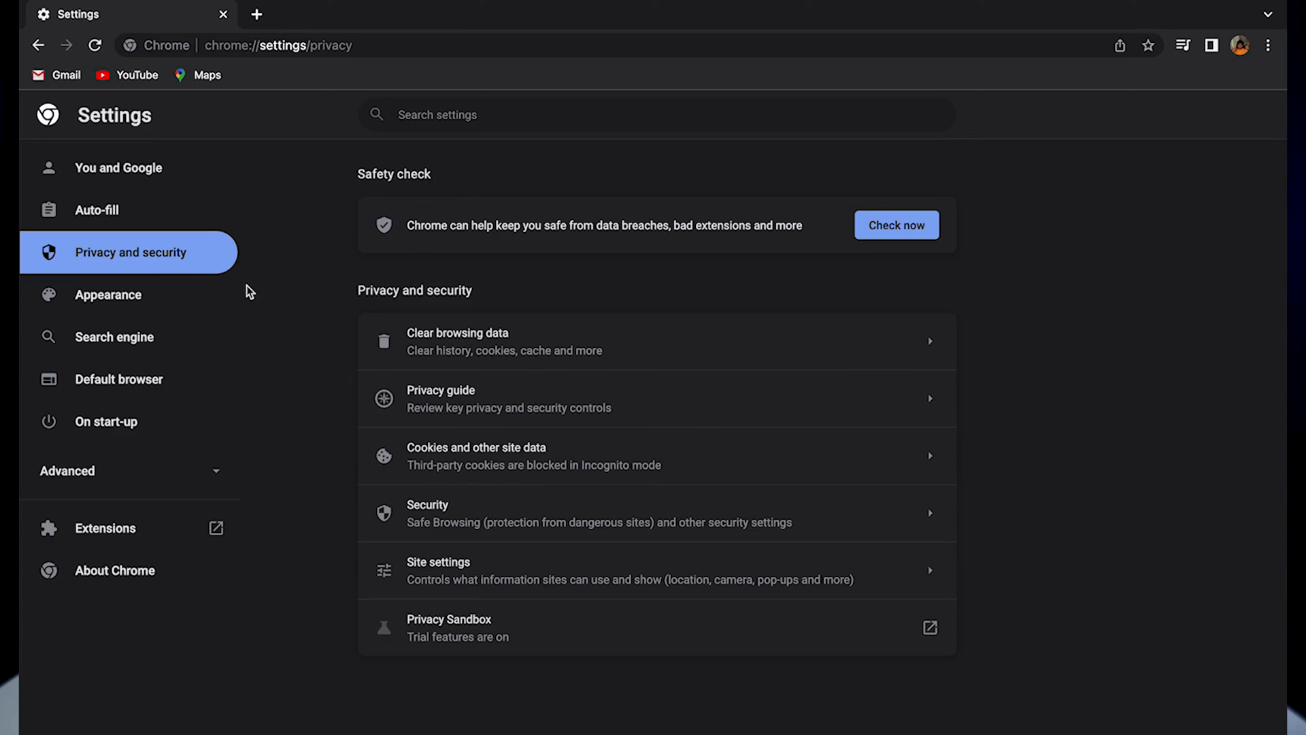
{"action": "left_click", "coordinate": [481, 333]}
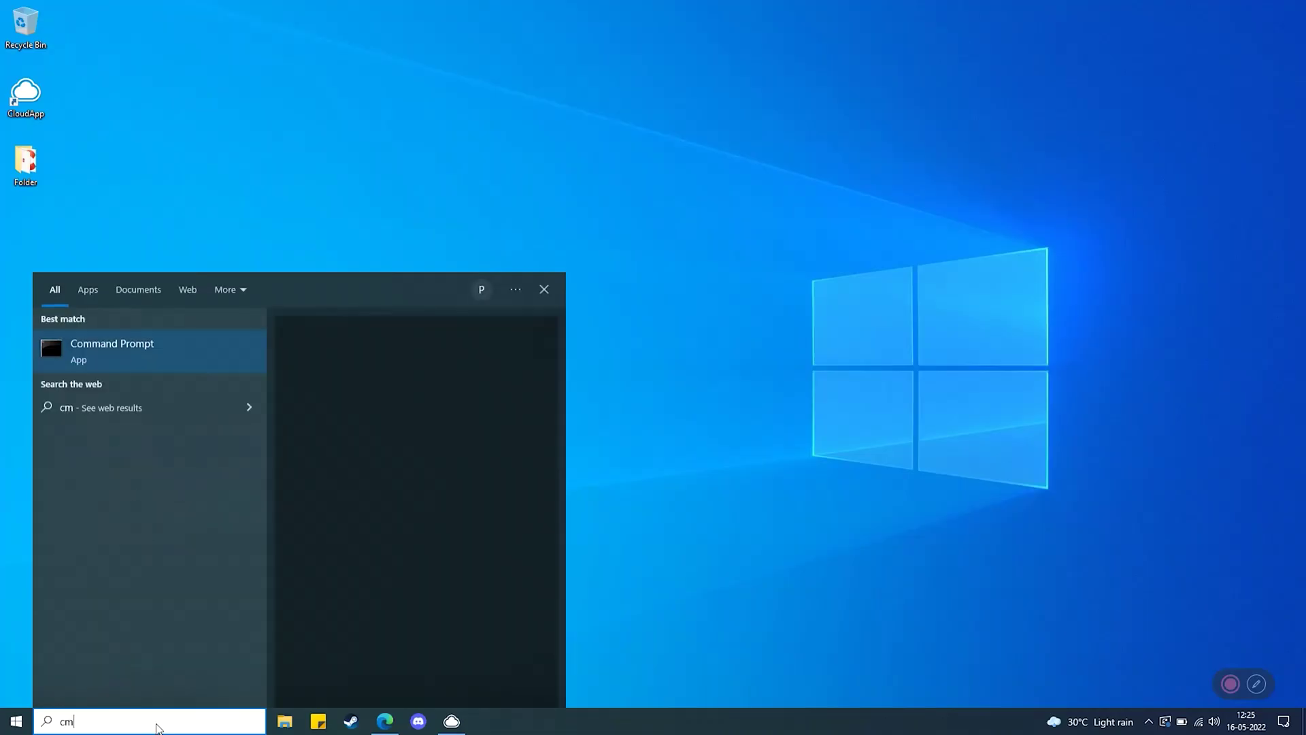
Run ipconfig /flushdns in Command Prompt launched as administrator
{"action": "right_click", "coordinate": [149, 352]}
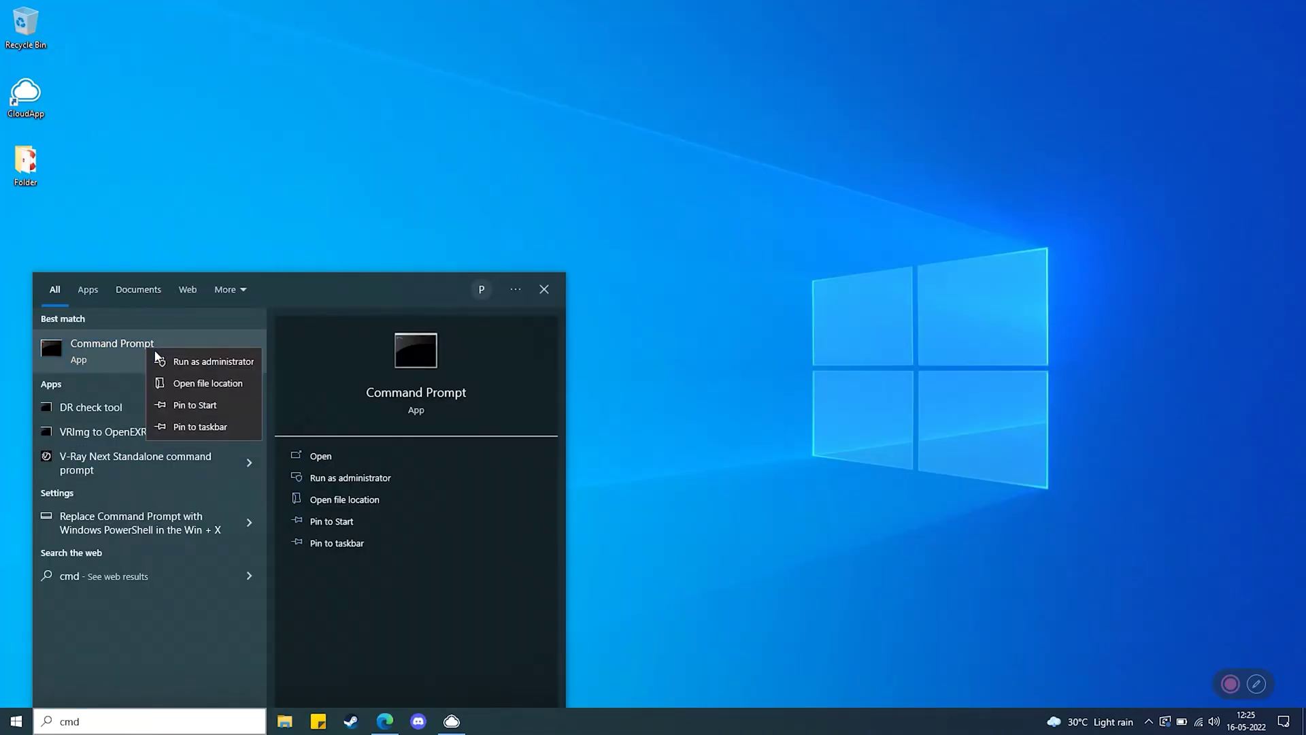
{"action": "left_click", "coordinate": [159, 360]}
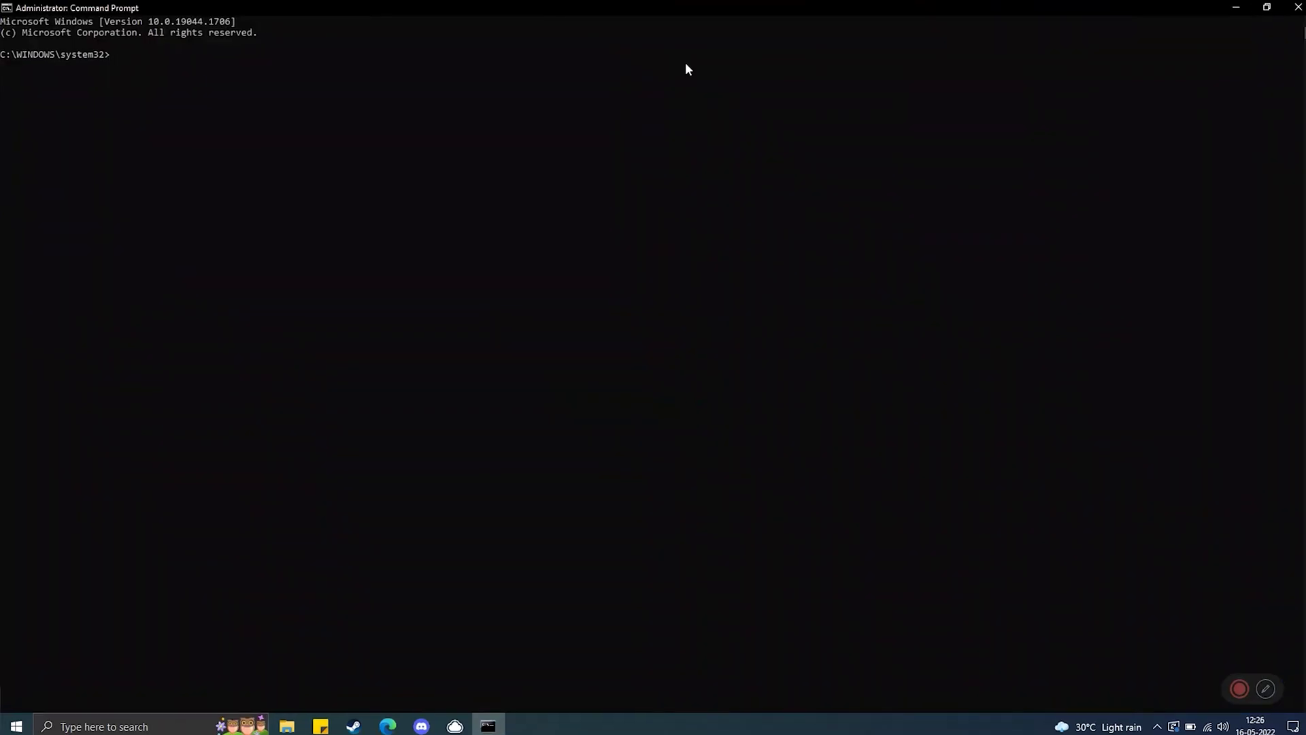
{"action": "type", "text": "ipconfig /flushdns"}
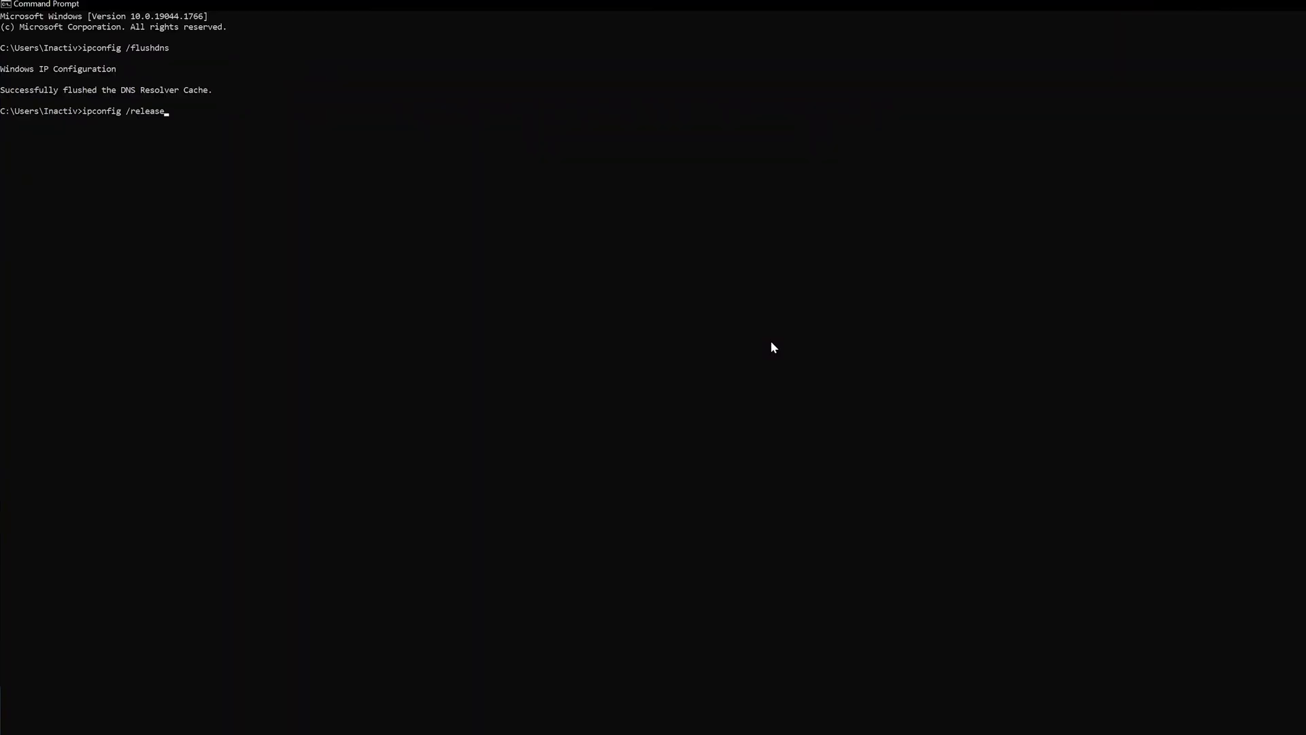
{"action": "key", "text": "Return"}
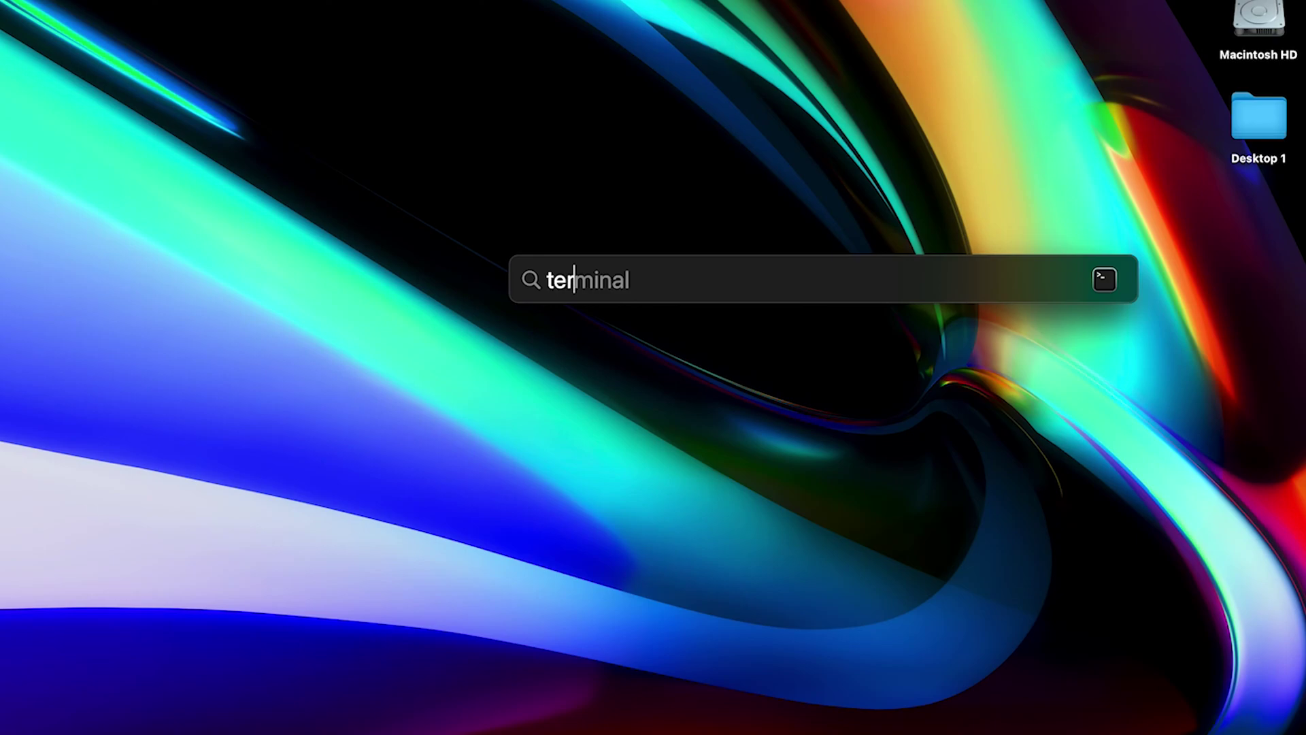
Open Terminal and run sudo killall -HUP mDNSResponder to flush the Mac DNS cache
{"action": "key", "text": "Return"}
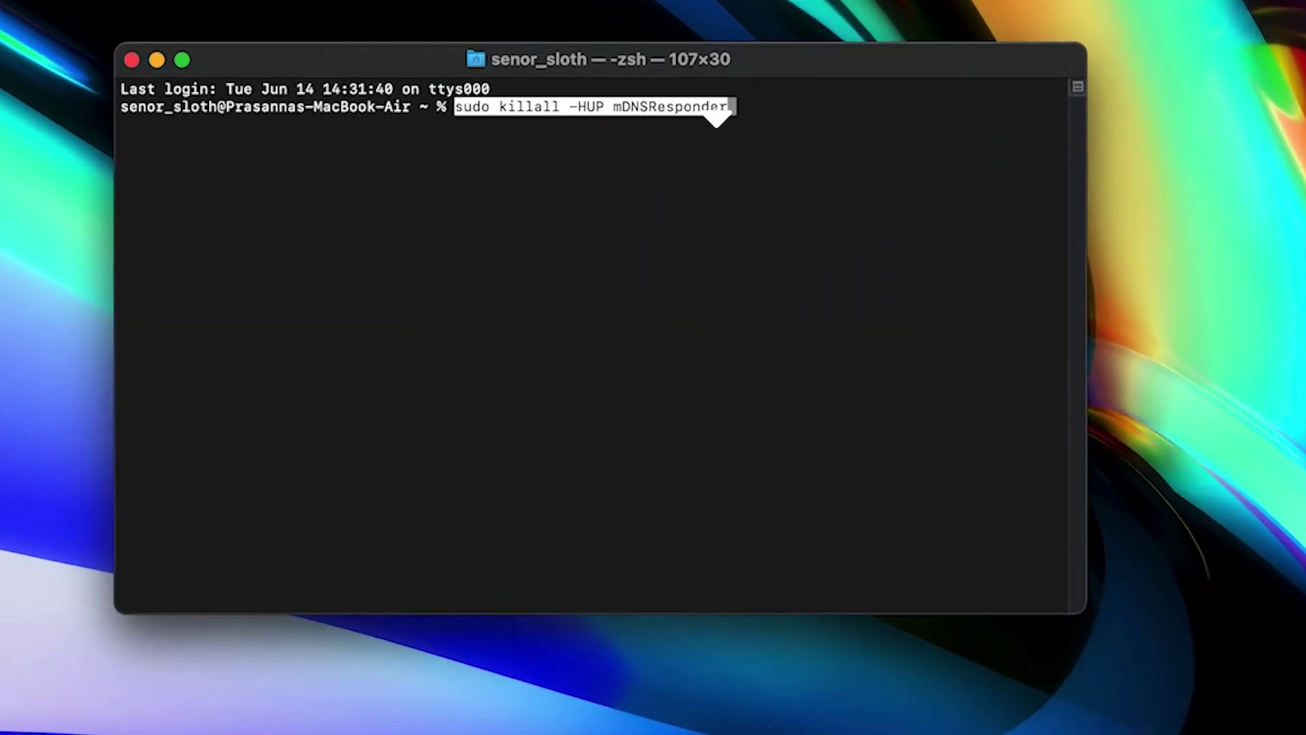
{"action": "key", "text": "Return"}
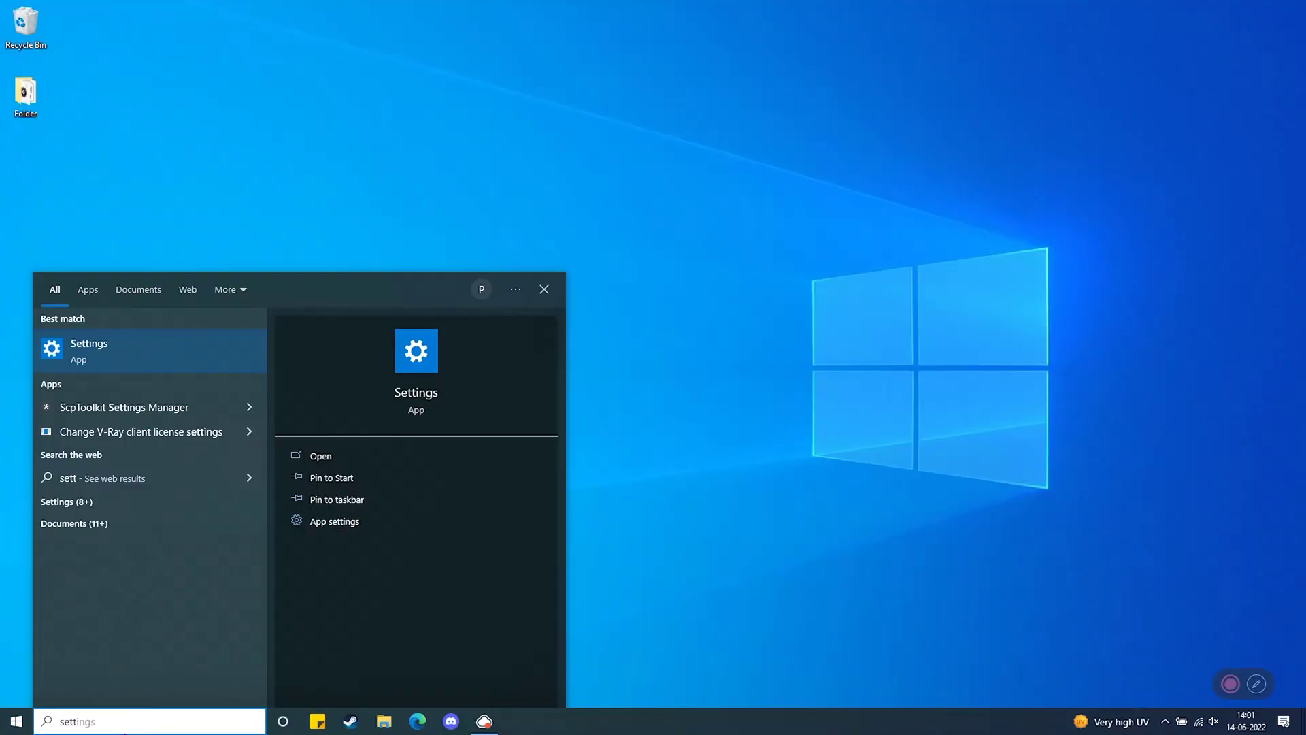
In Network & Internet > Proxy, switch off Automatically detect settings and Use a proxy server
{"action": "key", "text": "Return"}
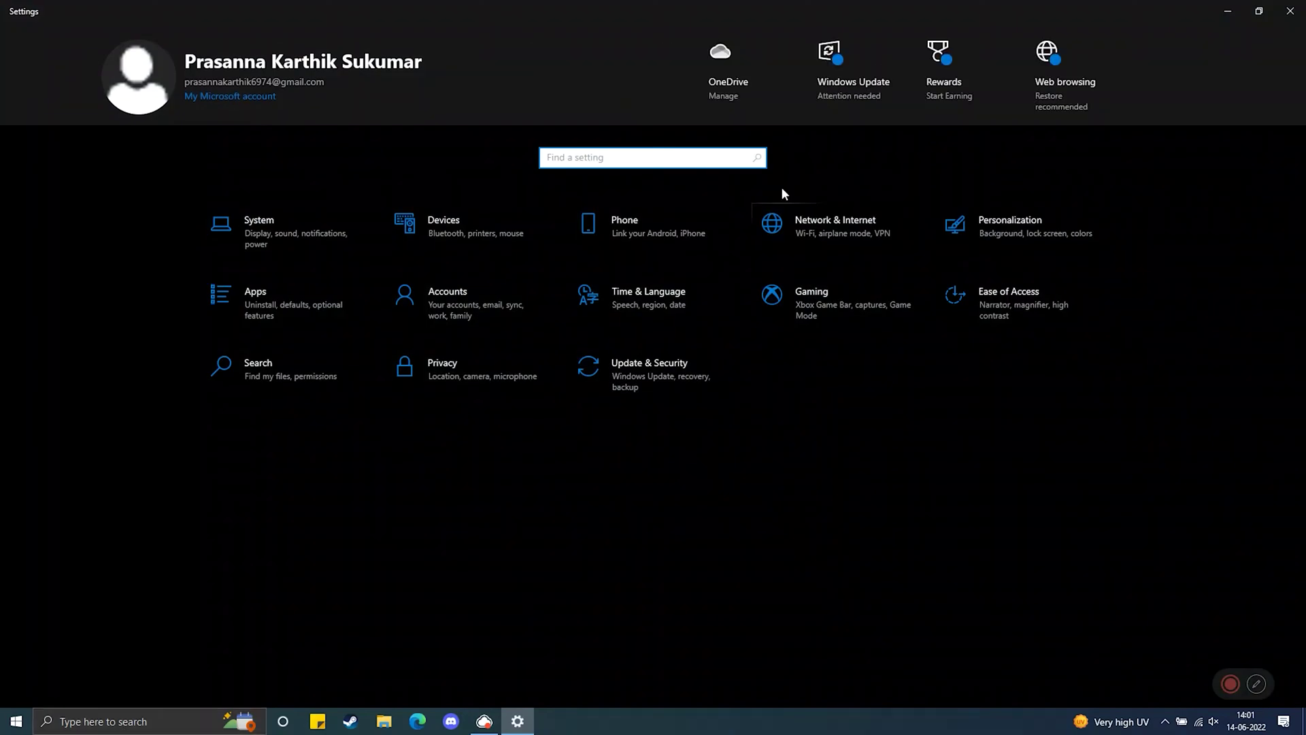
{"action": "left_click", "coordinate": [826, 155]}
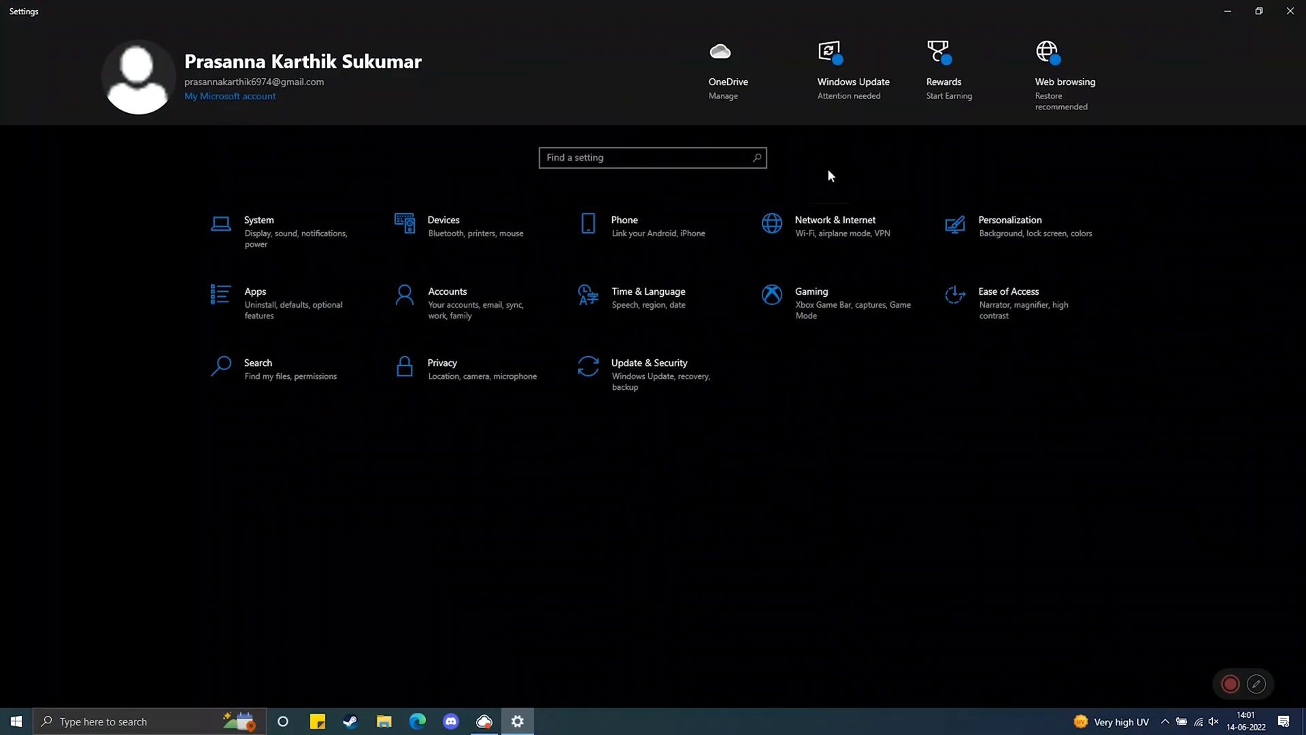
{"action": "left_click", "coordinate": [840, 234]}
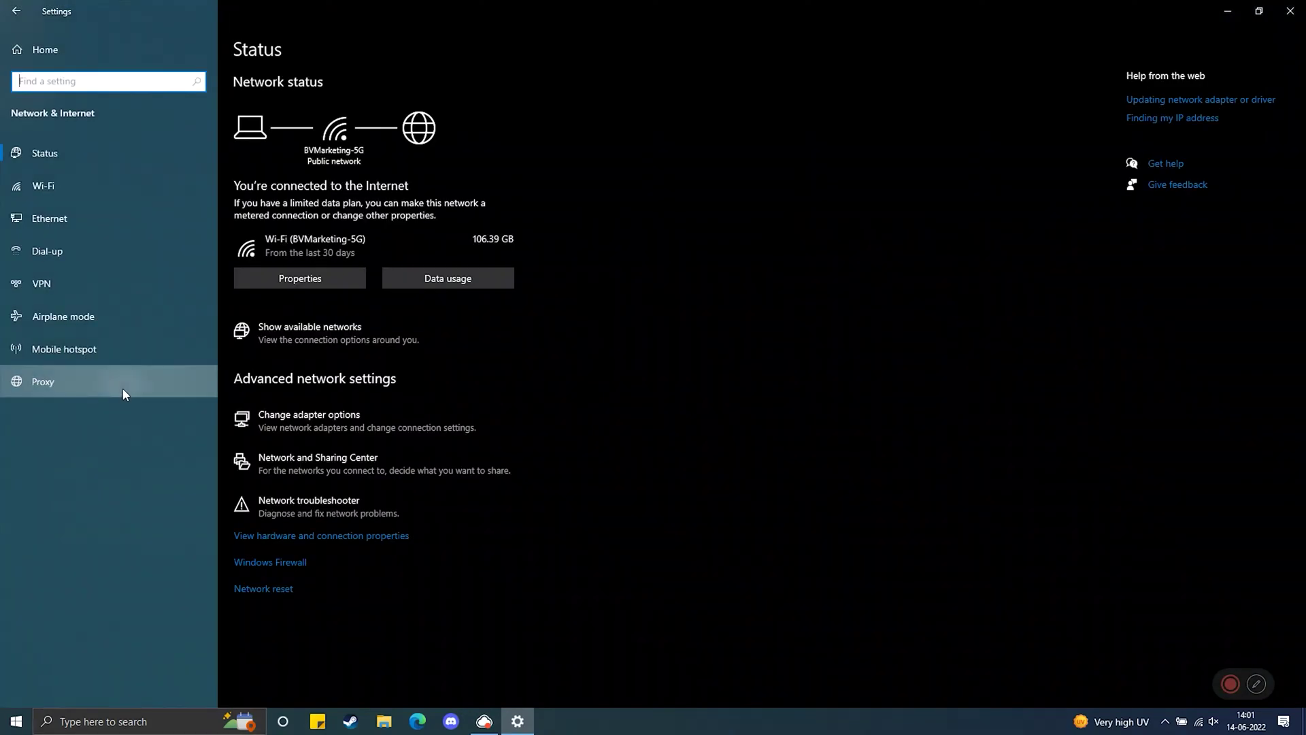
{"action": "left_click", "coordinate": [124, 390]}
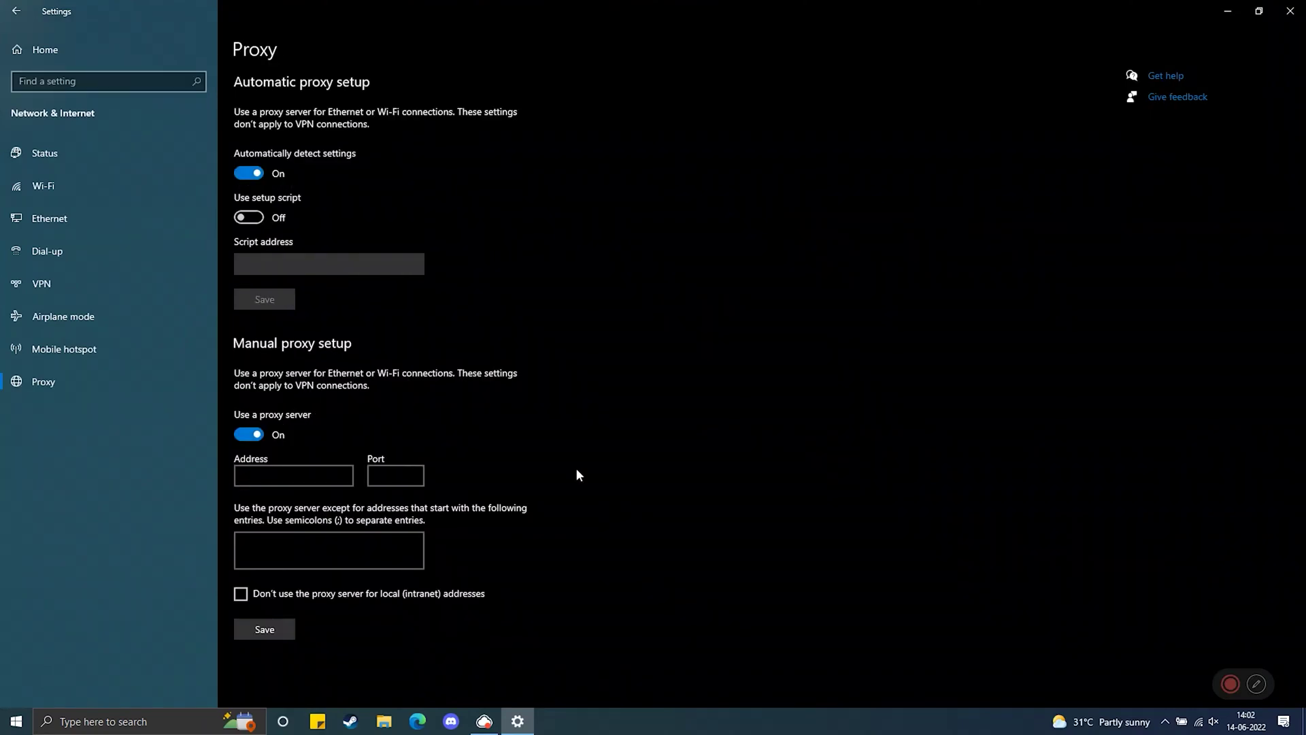
{"action": "left_click", "coordinate": [257, 178]}
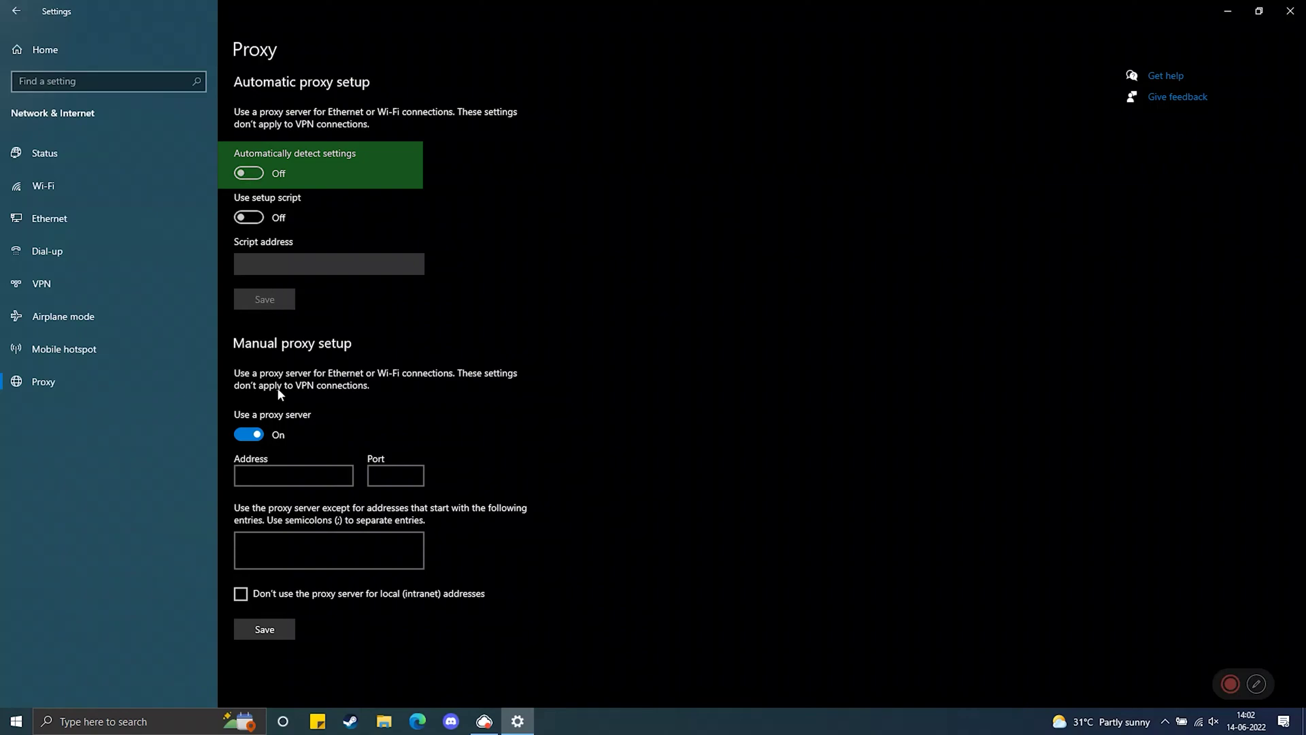
{"action": "left_click", "coordinate": [259, 434]}
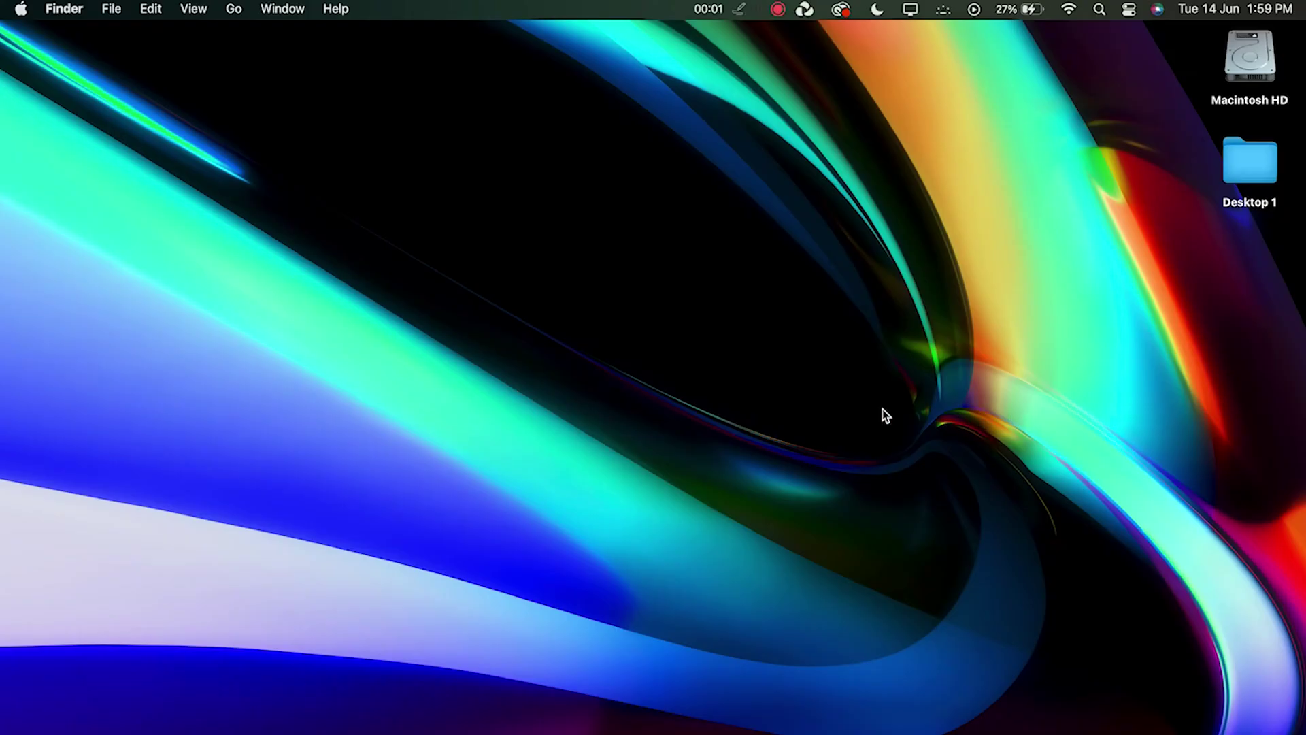
Go to System Preferences > Network > Wi-Fi > Advanced > Proxies
{"action": "left_click", "coordinate": [21, 10]}
{"action": "left_click", "coordinate": [59, 68]}
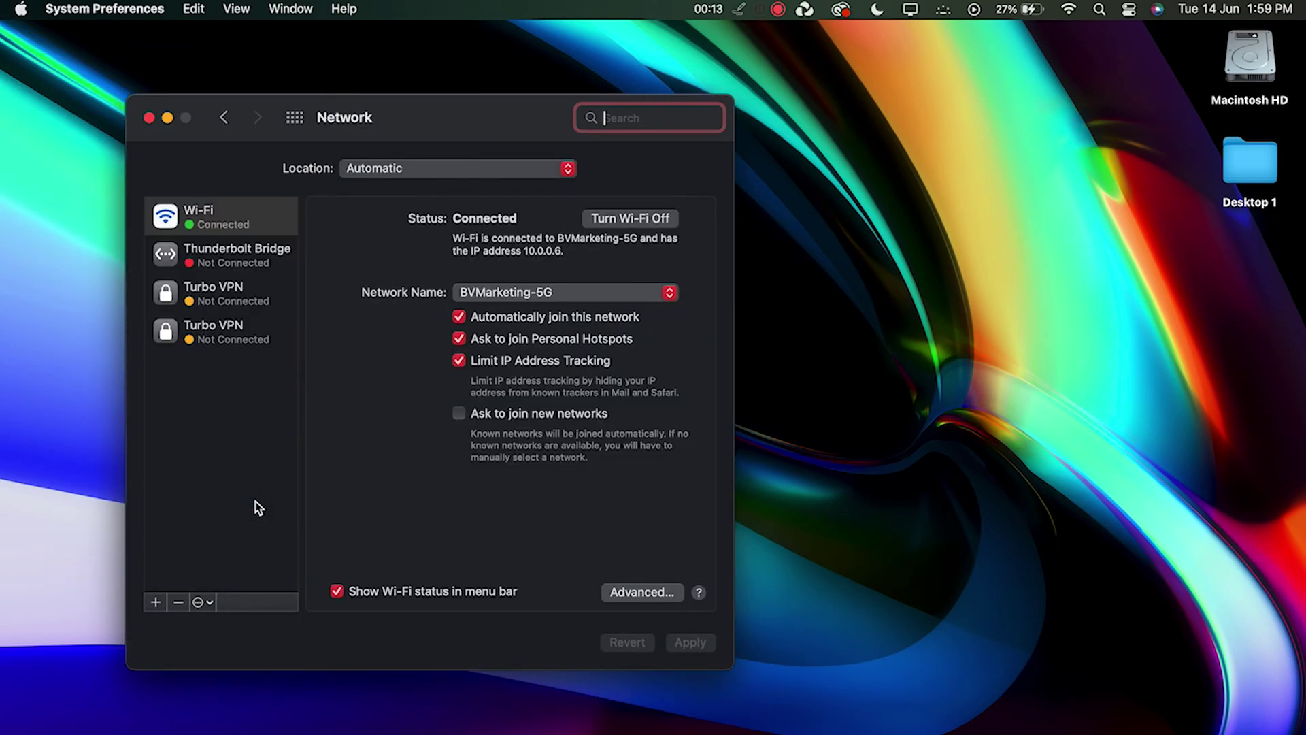
{"action": "left_click", "coordinate": [634, 596]}
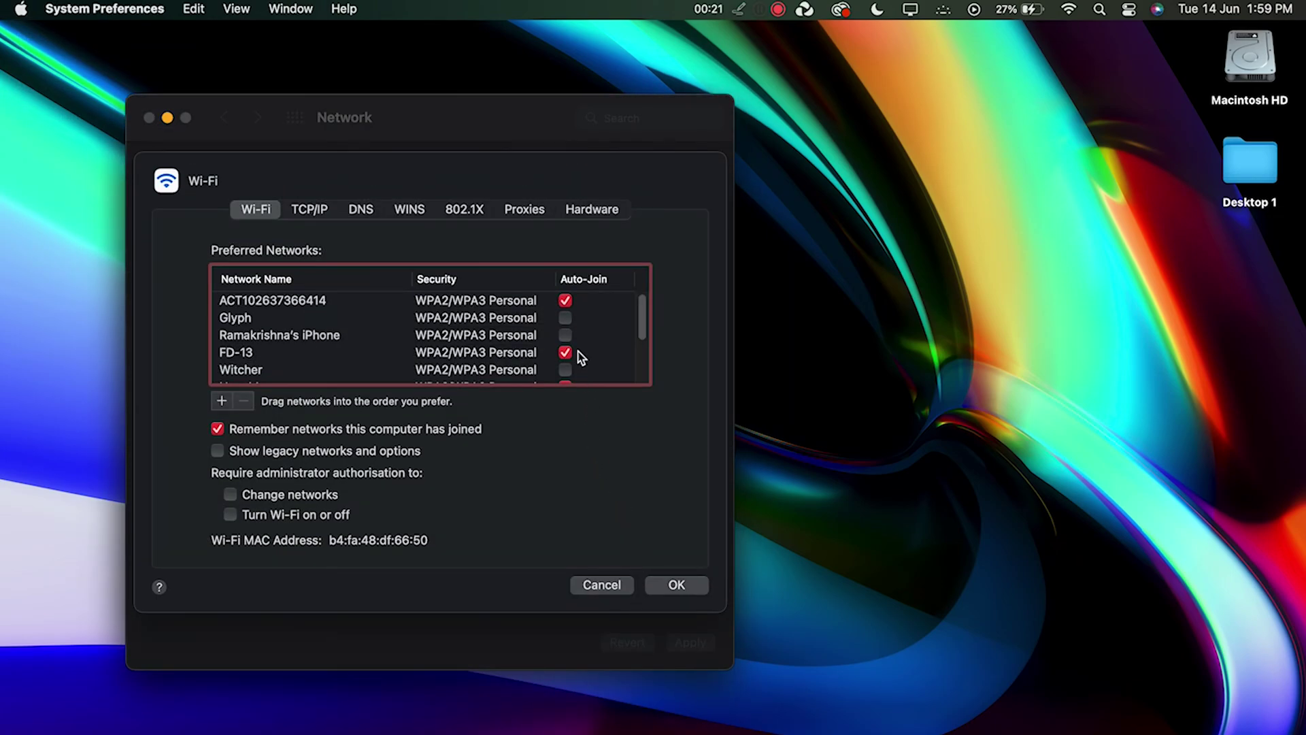
{"action": "left_click", "coordinate": [532, 216]}
Uncheck every proxy protocol from FTP up to Auto Proxy Discovery
{"action": "left_click", "coordinate": [202, 345]}
{"action": "left_click", "coordinate": [201, 327]}
{"action": "left_click", "coordinate": [201, 308]}
{"action": "left_click", "coordinate": [201, 290]}
{"action": "left_click", "coordinate": [201, 272]}
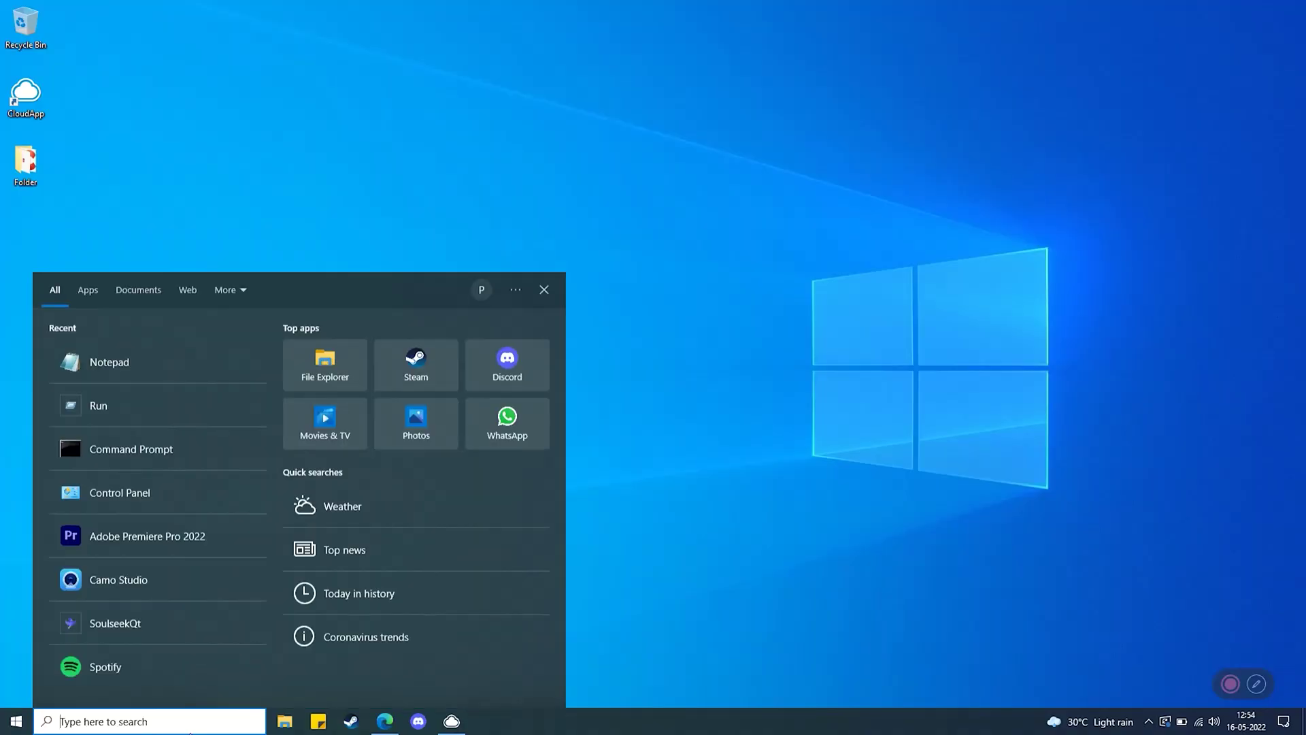
Run Notepad as administrator and open the hosts file in C:\Windows\System32\drivers\etc
{"action": "type", "text": "note"}
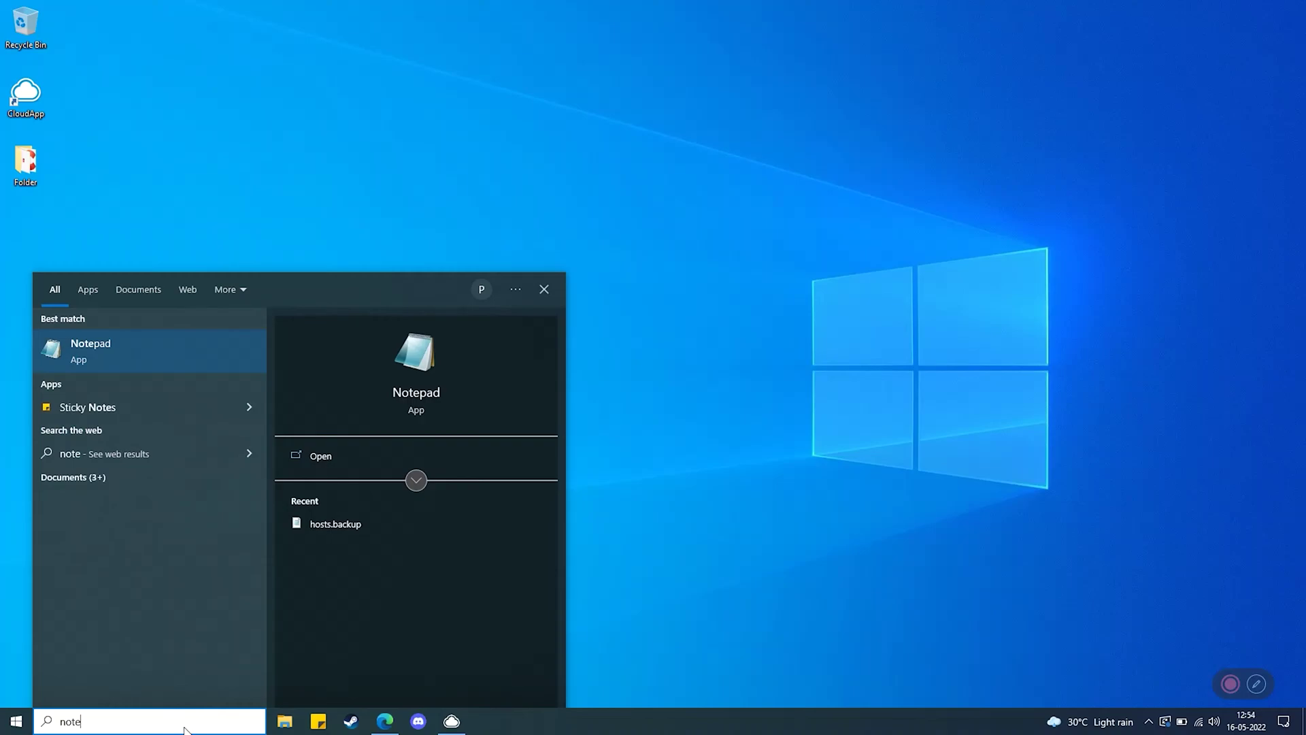
{"action": "right_click", "coordinate": [174, 342]}
{"action": "left_click", "coordinate": [187, 355]}
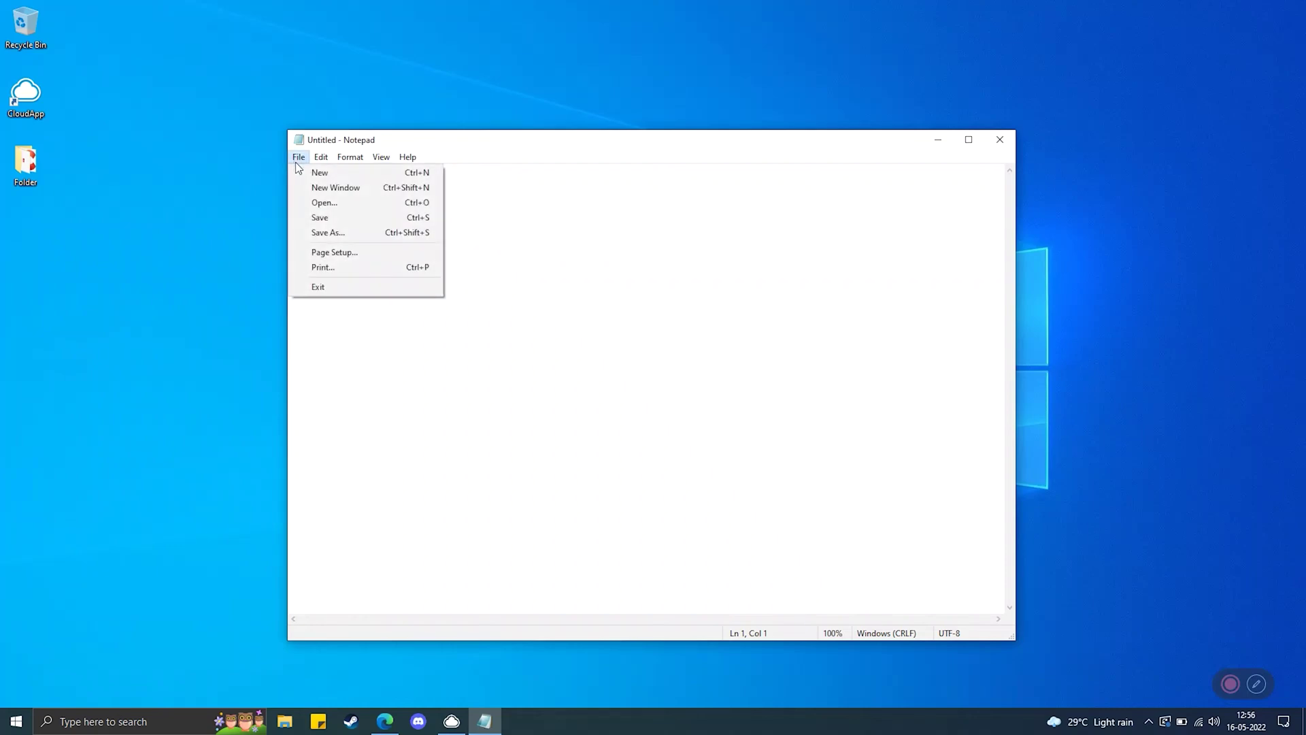
{"action": "left_click", "coordinate": [324, 202]}
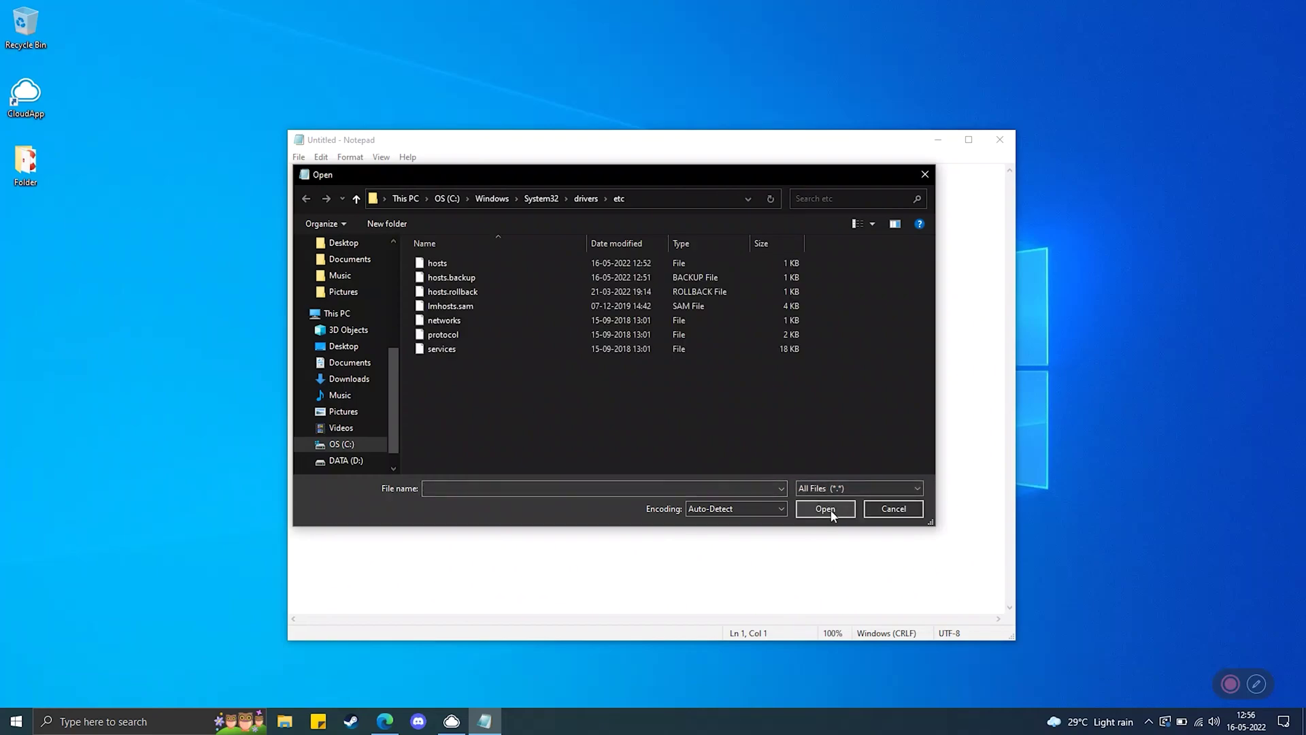
{"action": "left_click", "coordinate": [646, 265]}
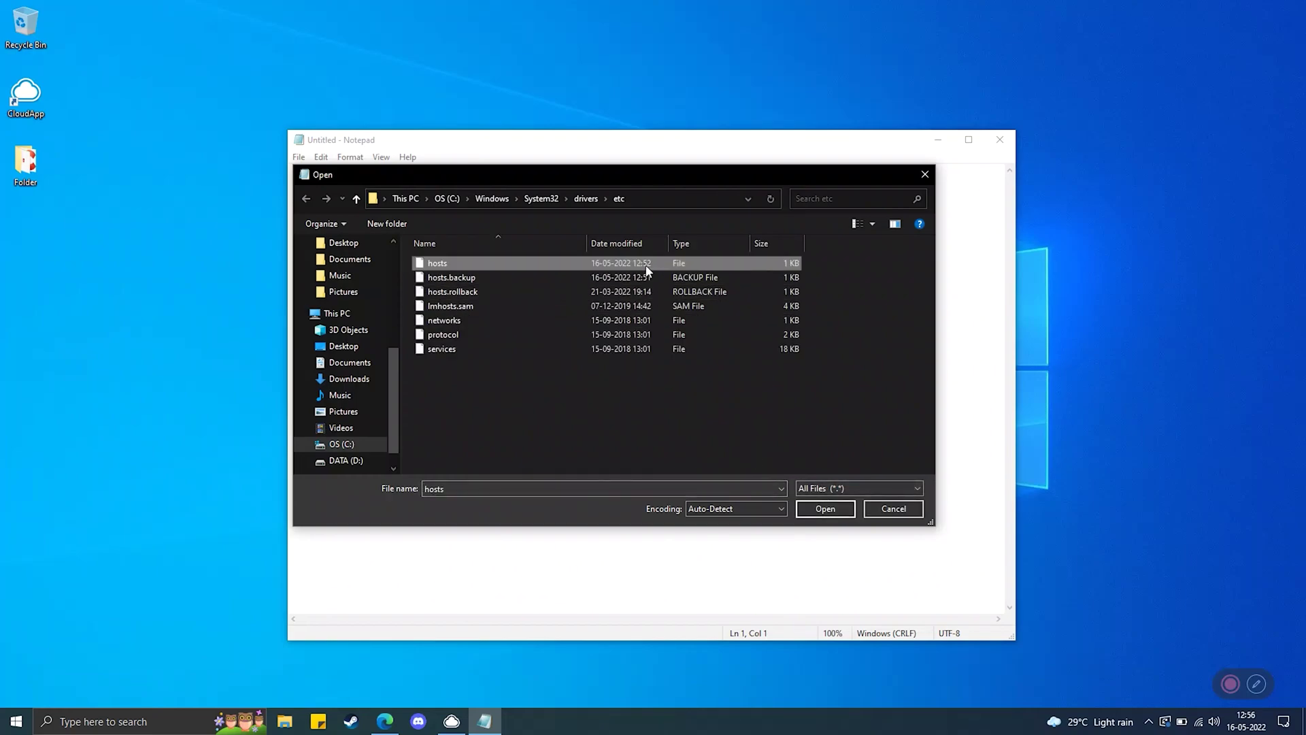
{"action": "left_click", "coordinate": [823, 510]}
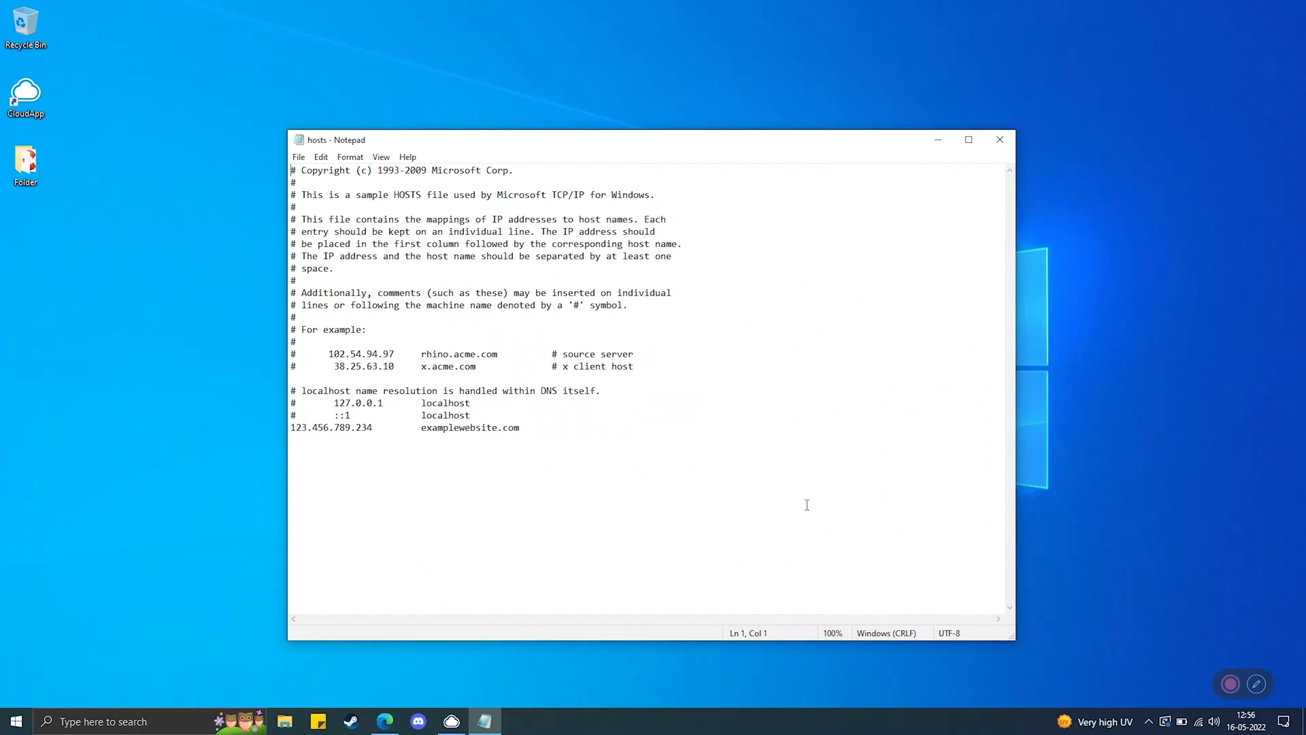
Delete the 123.456.789.234 examplewebsite.com line and save the hosts file on closing
{"action": "left_click_drag", "start_coordinate": [569, 430], "coordinate": [291, 430]}
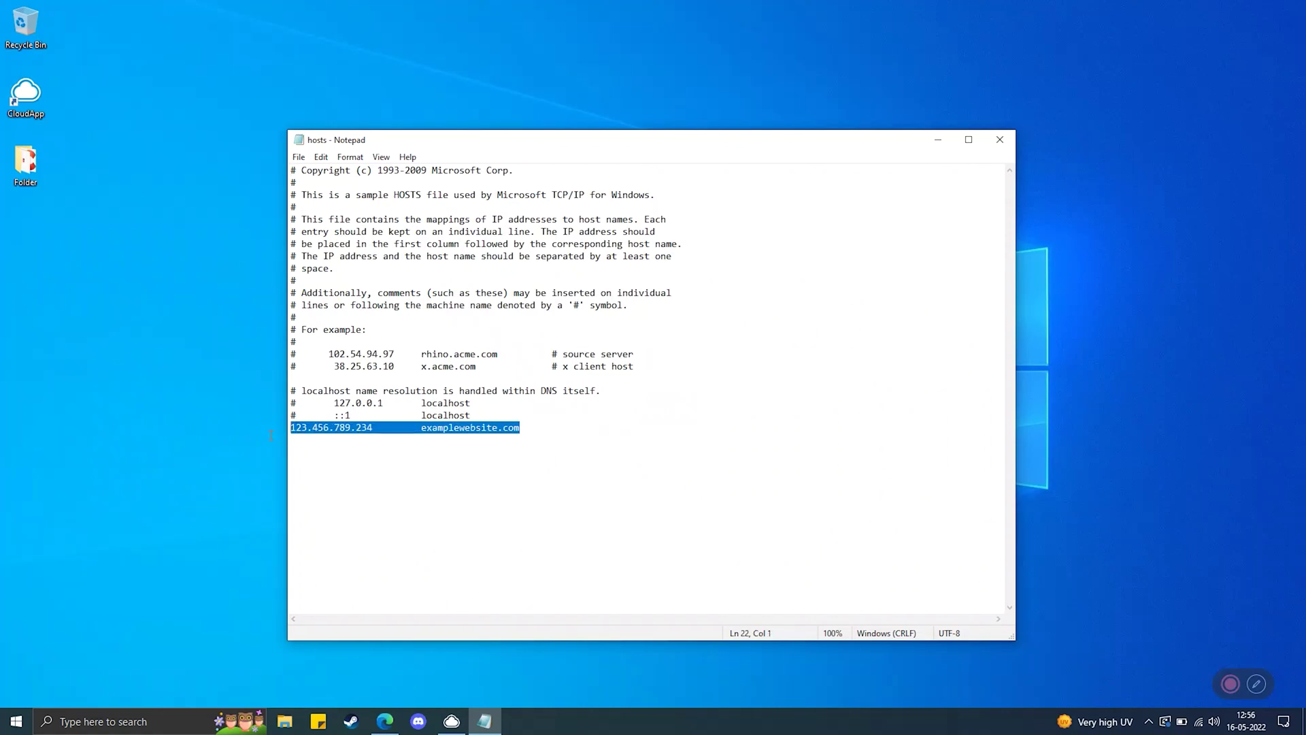
{"action": "key", "text": "BackSpace"}
{"action": "left_click", "coordinate": [999, 140]}
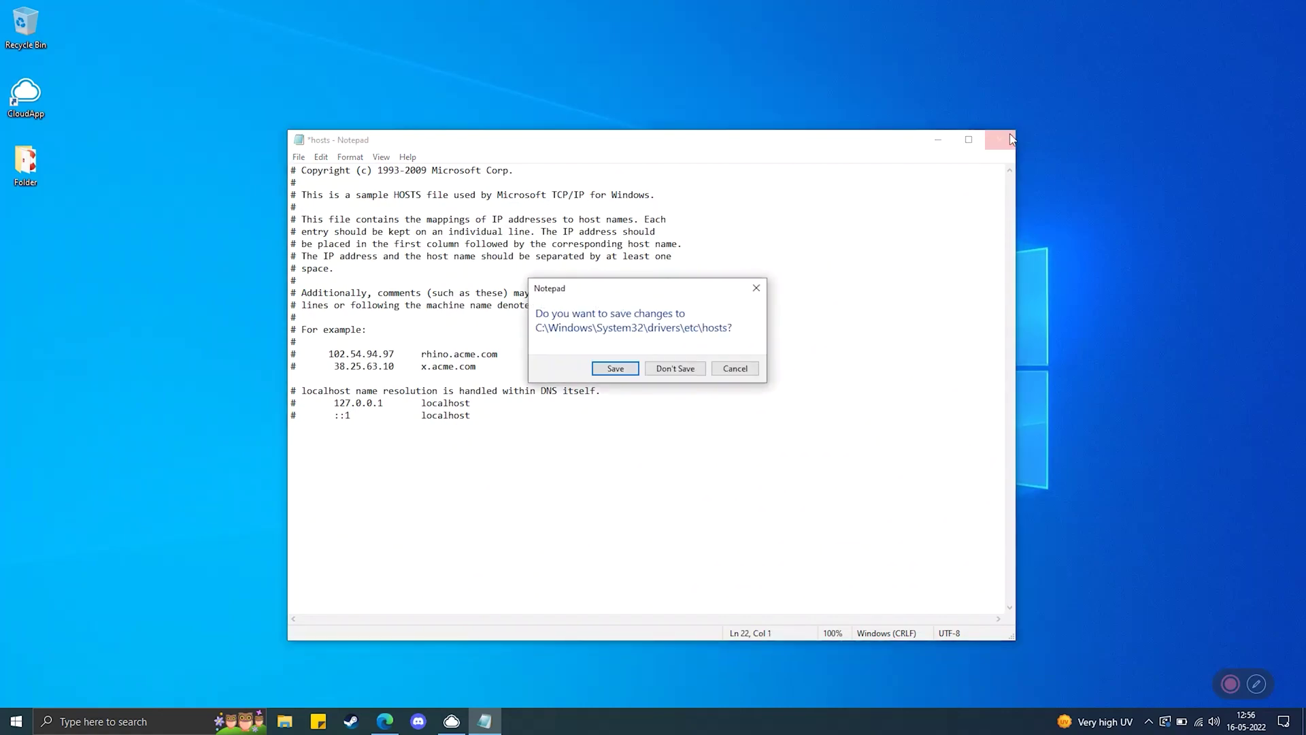
{"action": "left_click", "coordinate": [615, 368]}
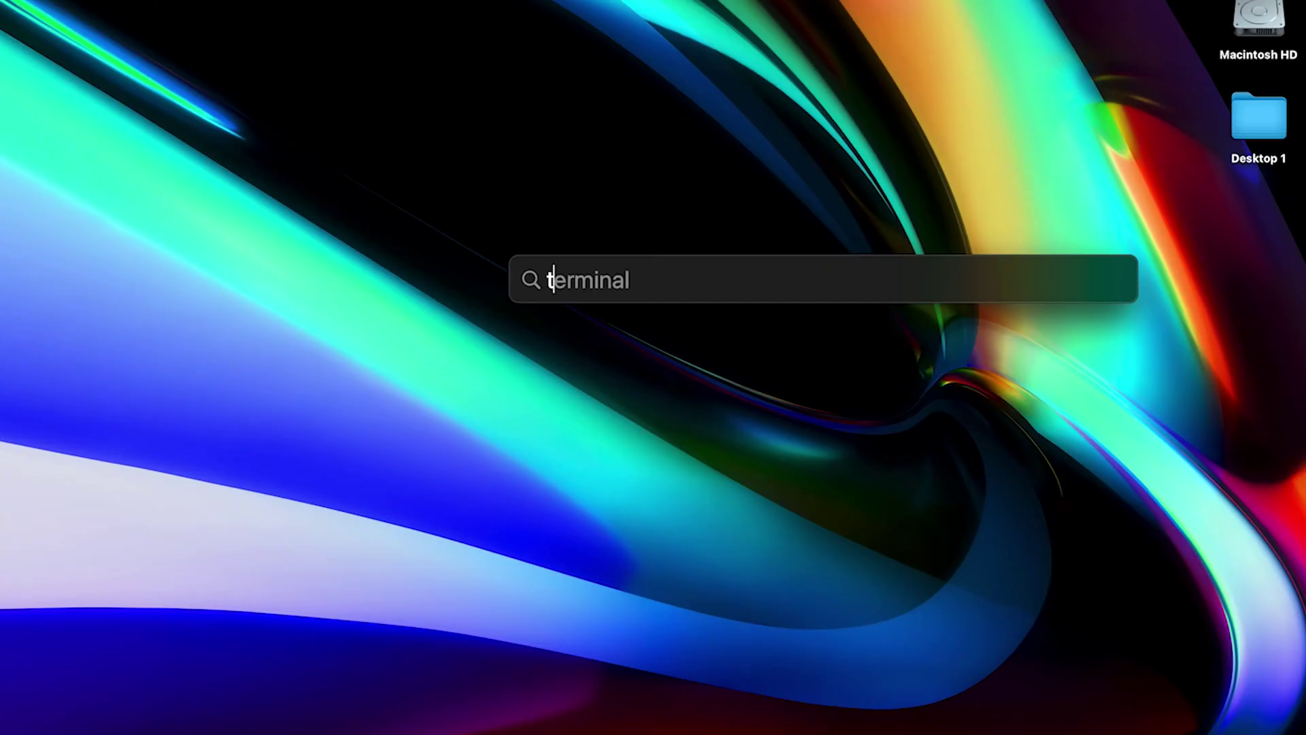
In Terminal, run sudo nano /private/etc/hosts and enter the administrator password
{"action": "type", "text": "er"}
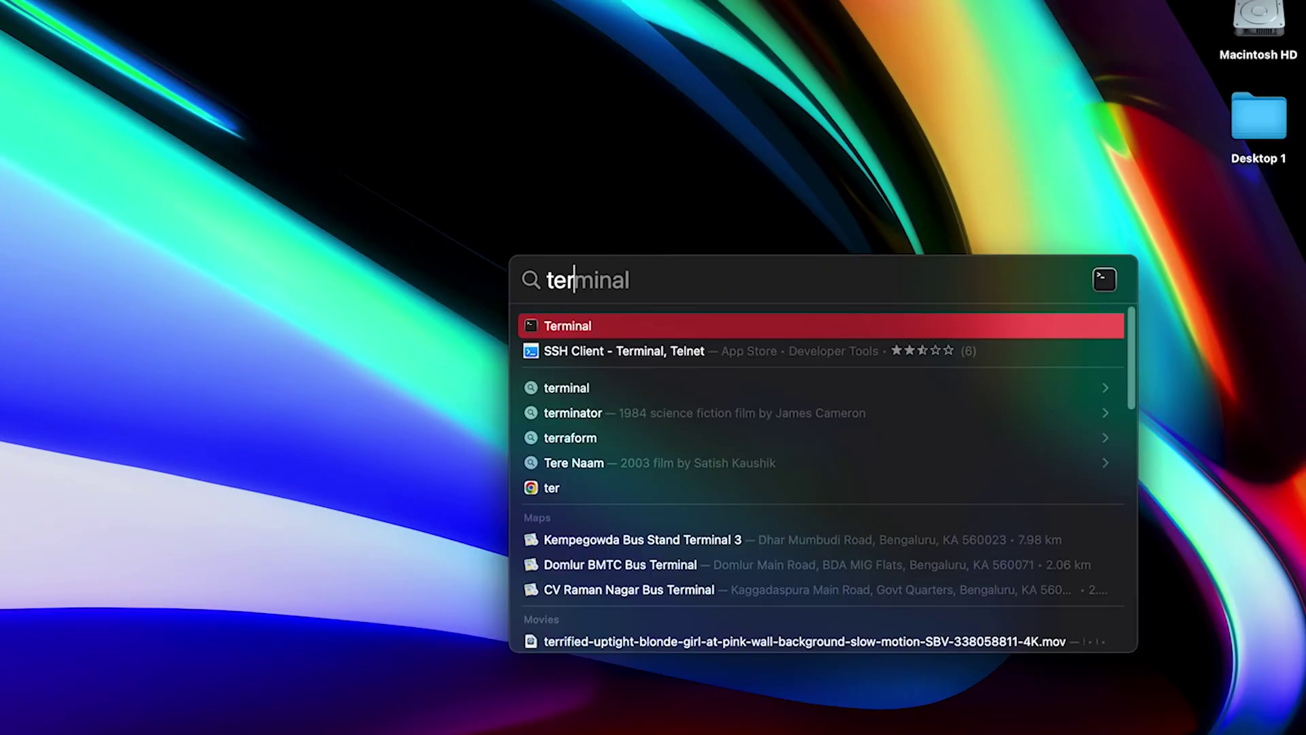
{"action": "key", "text": "Return"}
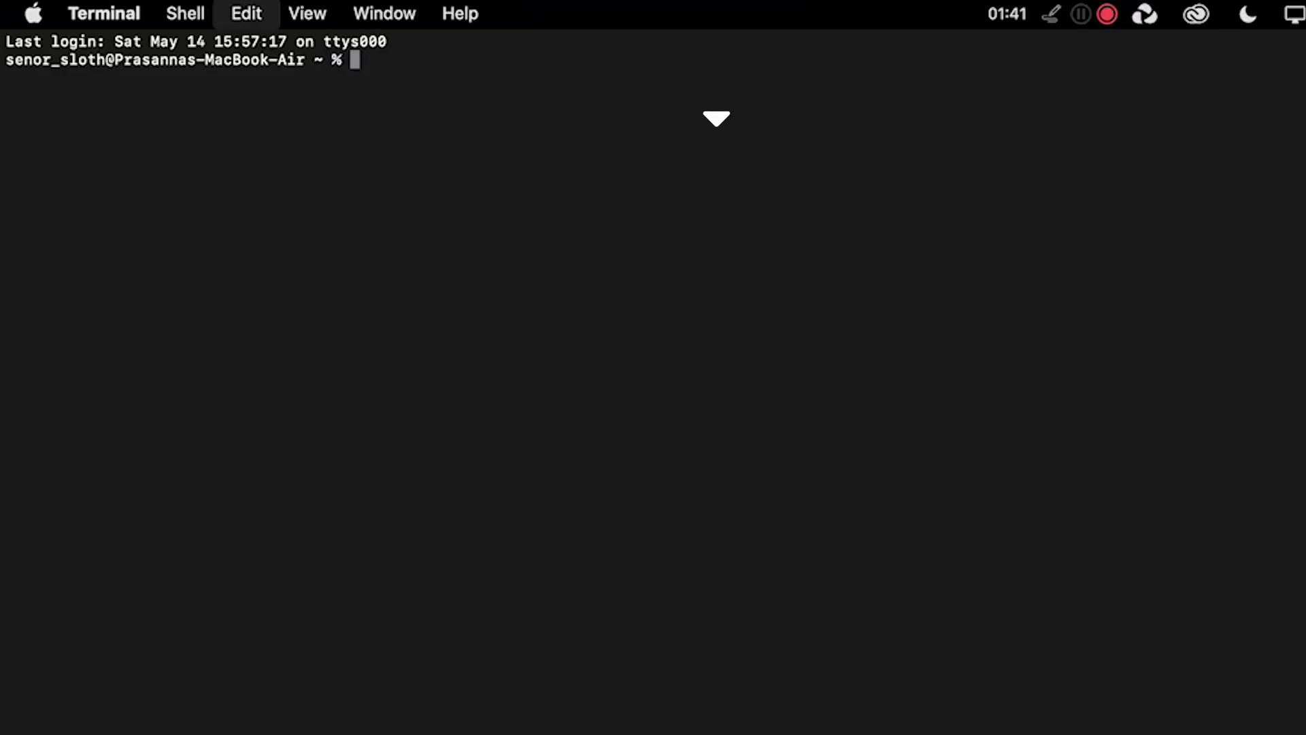
{"action": "type", "text": "sudo nano /private/etc/hosts"}
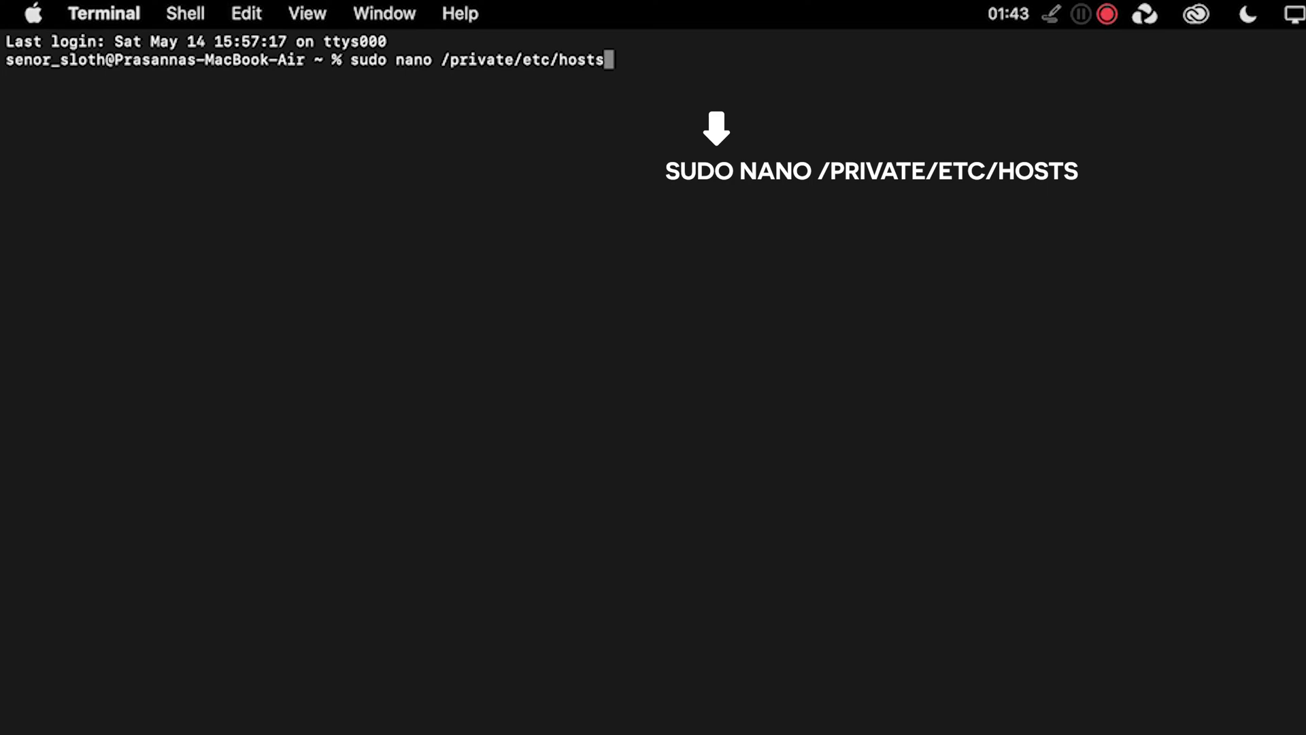
{"action": "key", "text": "Return"}
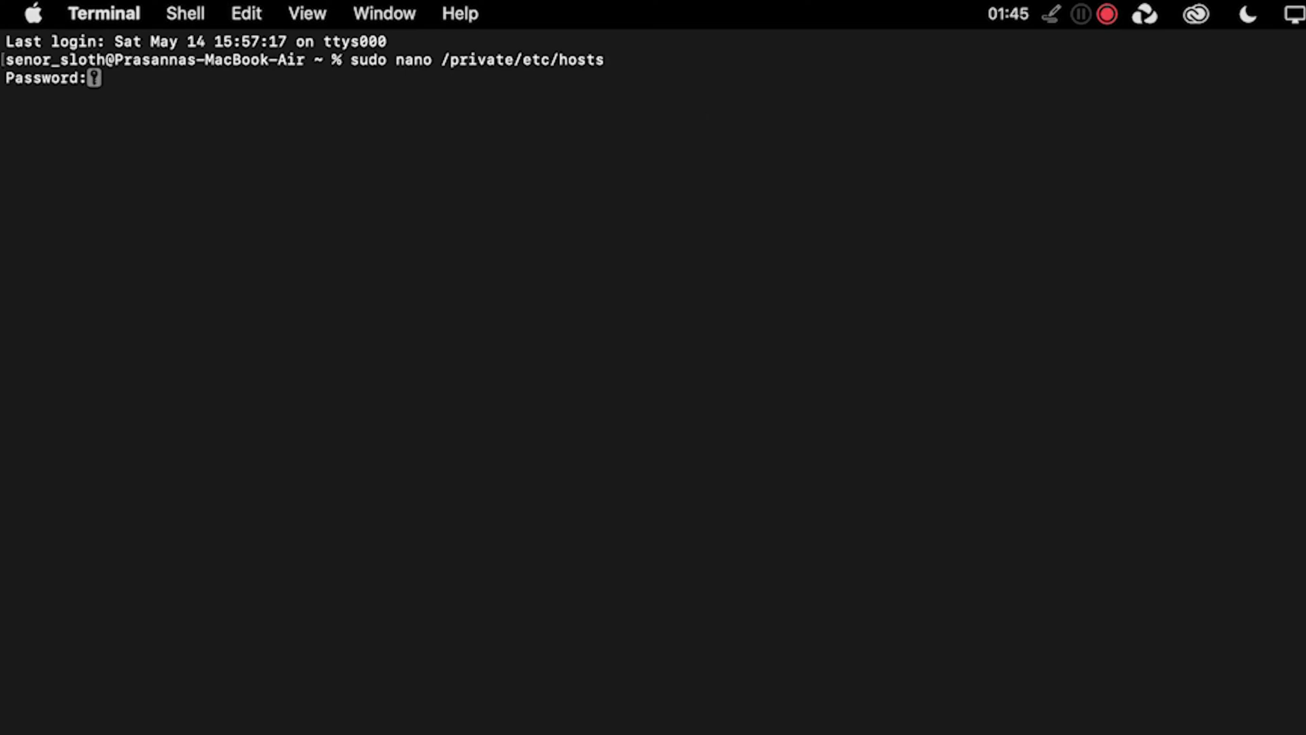
{"action": "key", "text": "Return"}
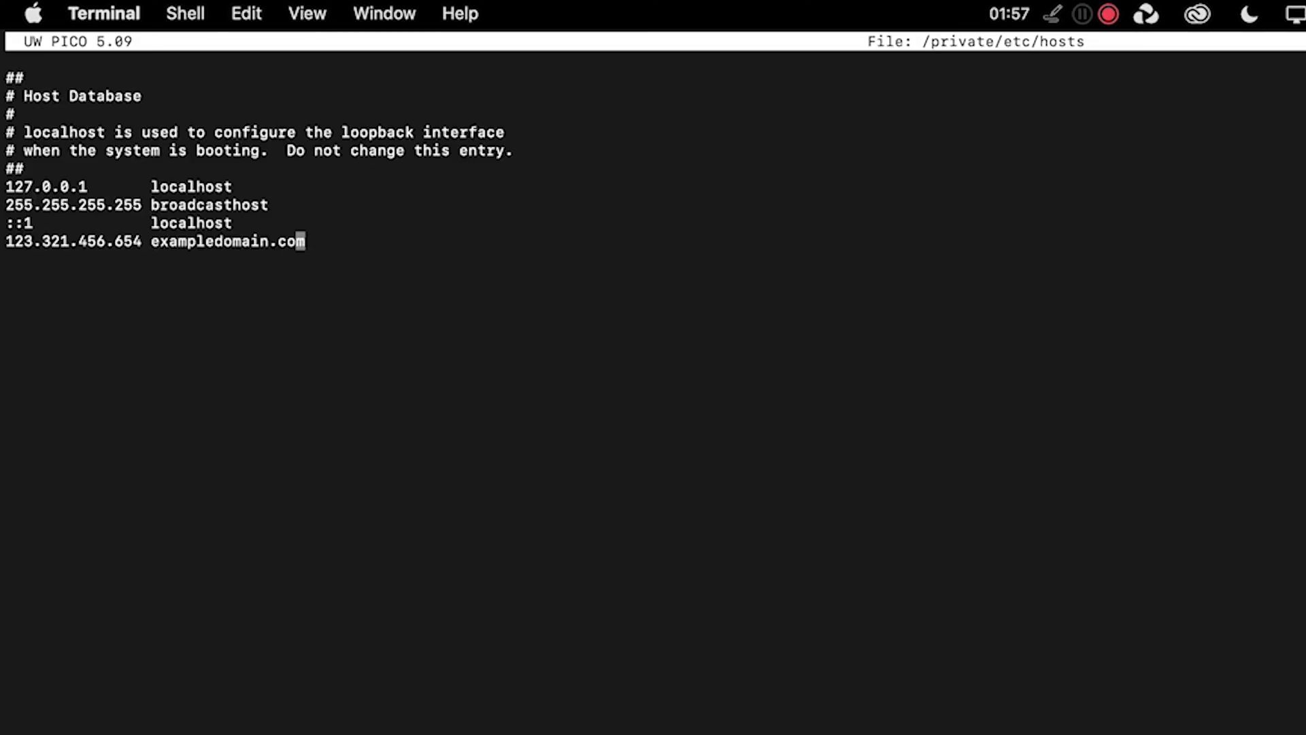
Delete the 123.321.456.654 exampledomain entry and write out the hosts file with Ctrl+O
{"action": "key", "text": "BackSpace"}
{"action": "key", "text": "BackSpace"}
{"action": "type", "text": "m"}
{"action": "key", "text": "BackSpace"}
{"action": "key", "text": "BackSpace"}
{"action": "key", "text": "BackSpace"}
{"action": "key", "text": "BackSpace"}
{"action": "key", "text": "BackSpace"}
{"action": "key", "text": "BackSpace"}
{"action": "key", "text": "BackSpace"}
{"action": "key", "text": "BackSpace"}
{"action": "key", "text": "BackSpace"}
{"action": "key", "text": "BackSpace"}
{"action": "key", "text": "BackSpace"}
{"action": "key", "text": "BackSpace"}
{"action": "key", "text": "BackSpace"}
{"action": "key", "text": "BackSpace"}
{"action": "key", "text": "BackSpace"}
{"action": "key", "text": "BackSpace"}
{"action": "key", "text": "BackSpace"}
{"action": "key", "text": "BackSpace"}
{"action": "key", "text": "BackSpace"}
{"action": "key", "text": "BackSpace"}
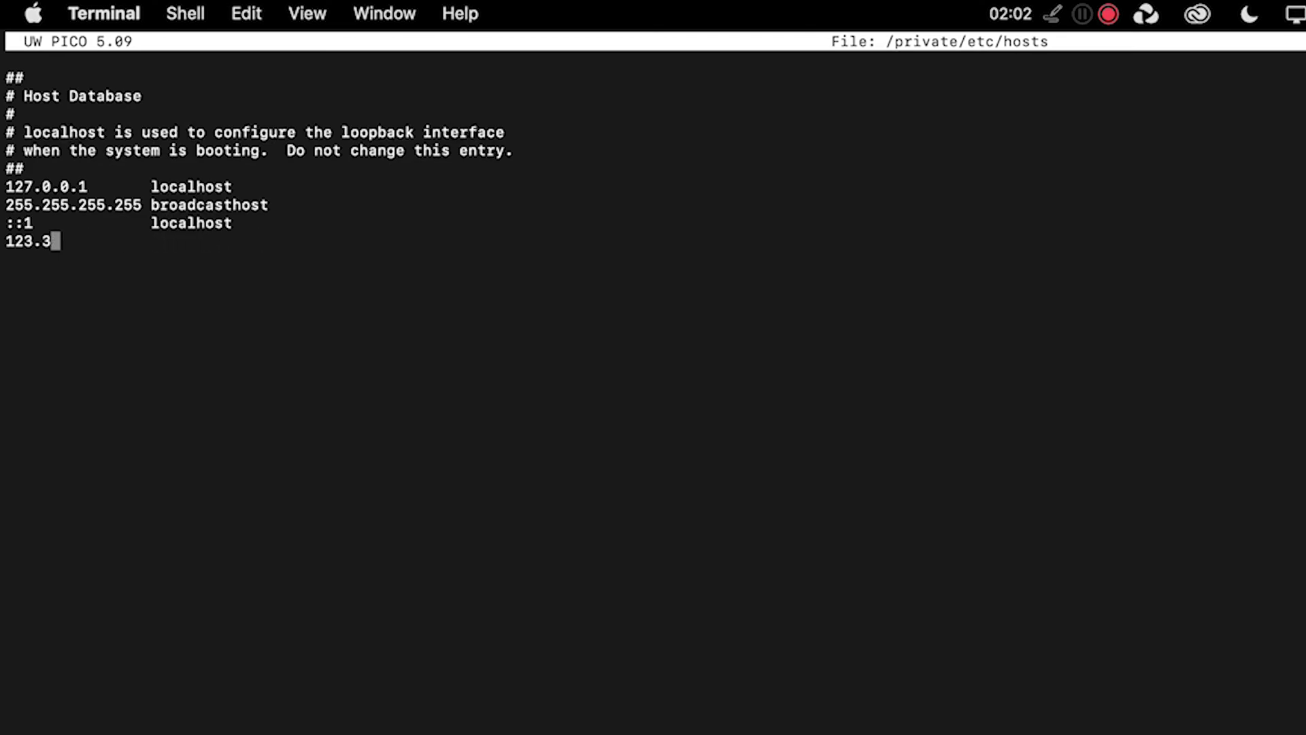
{"action": "key", "text": "BackSpace"}
{"action": "key", "text": "super+o"}
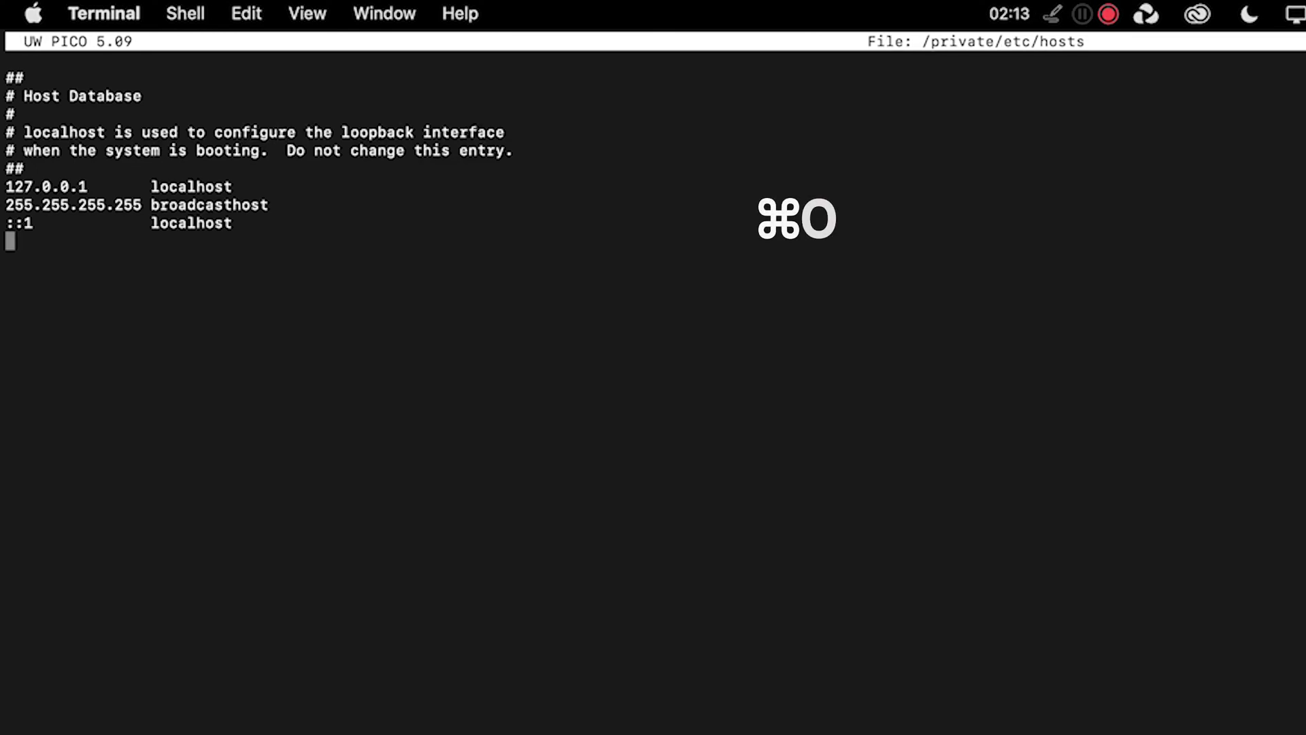